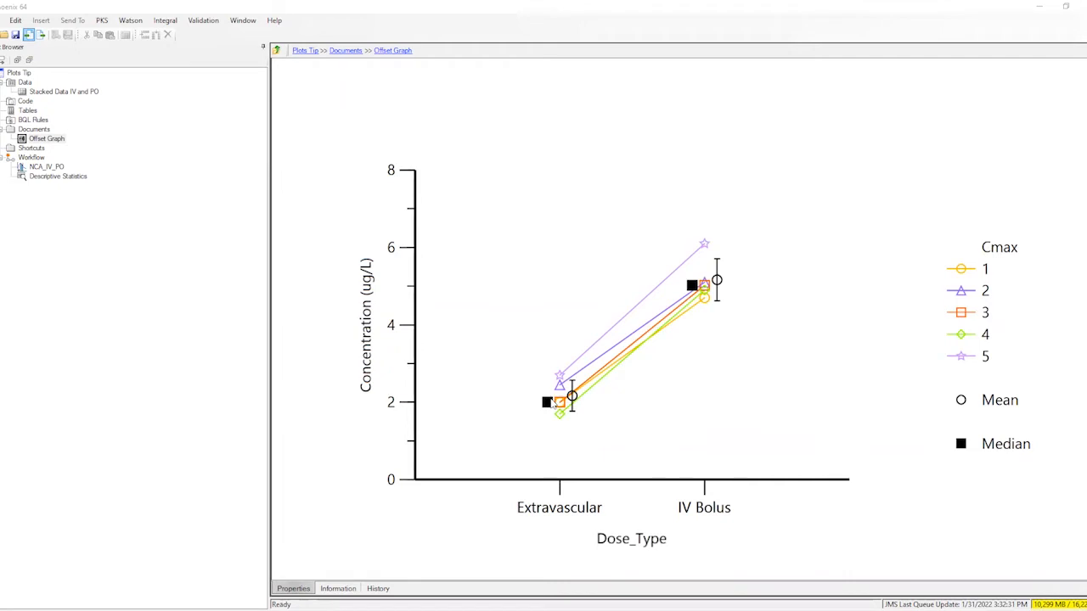
# Send the Final Parameters Pivoted results of NCA_IV_PO to a new X-Categorical XY Plot.
pyautogui.click(46, 166)
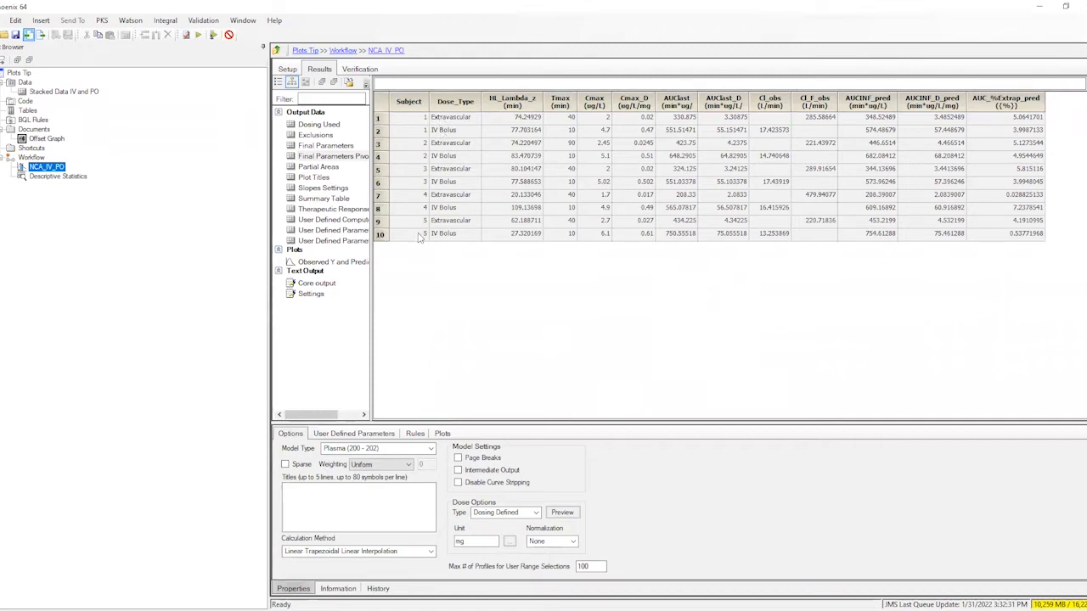
pyautogui.rightClick(352, 158)
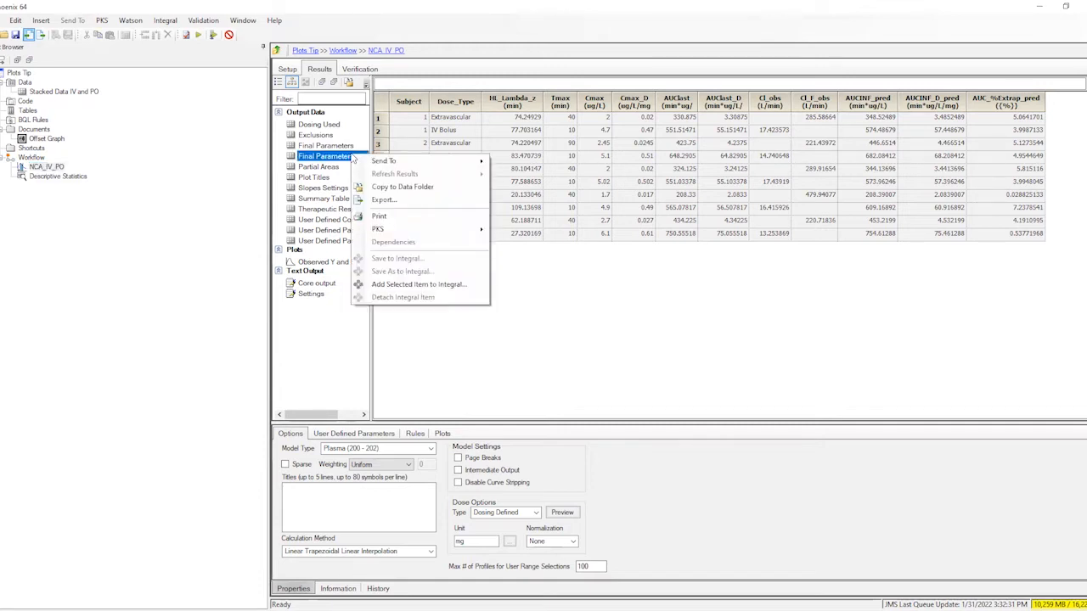
pyautogui.moveTo(424, 161)
pyautogui.moveTo(512, 189)
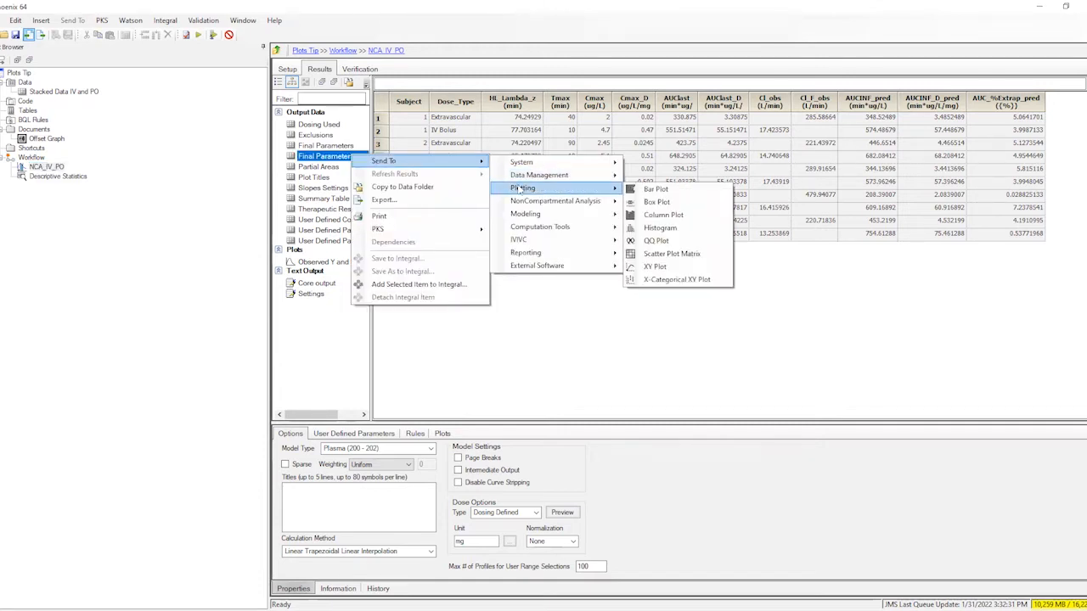
pyautogui.click(665, 280)
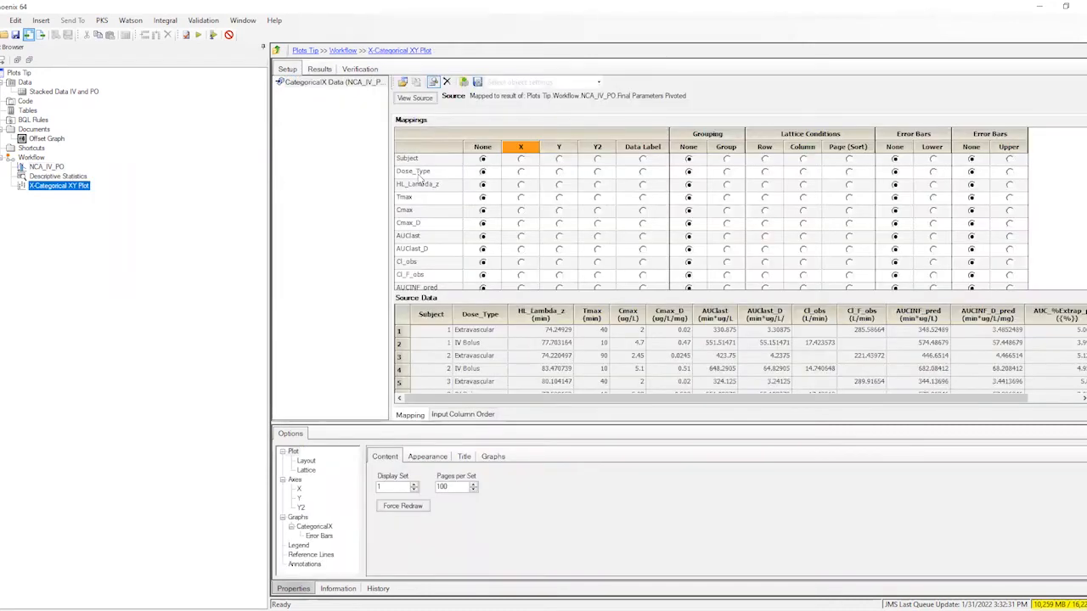
# Map Dose_Type to X, Cmax to Y and Subject to Group, and generate the plot.
pyautogui.click(521, 172)
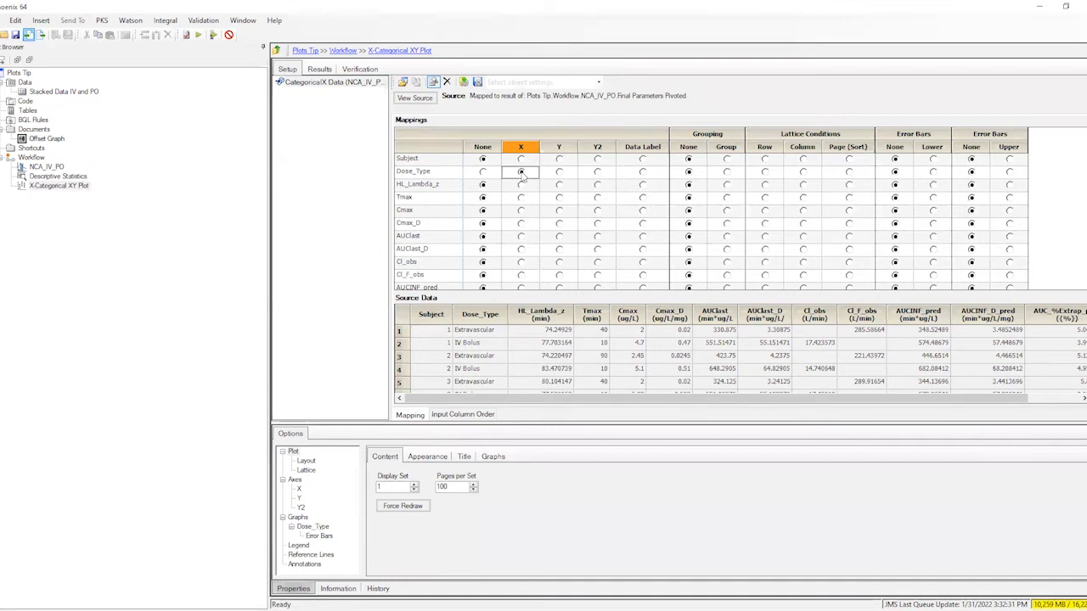
pyautogui.click(558, 210)
pyautogui.click(726, 160)
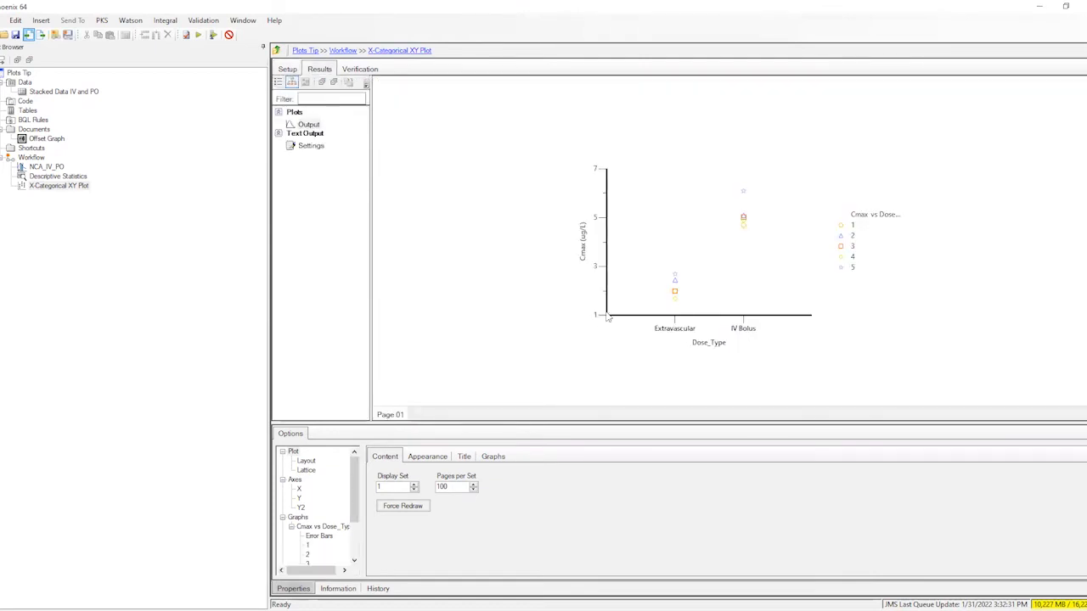
# Make the Y axis start at 0 and show connecting lines on the Cmax vs Dose_Type graph.
pyautogui.click(298, 499)
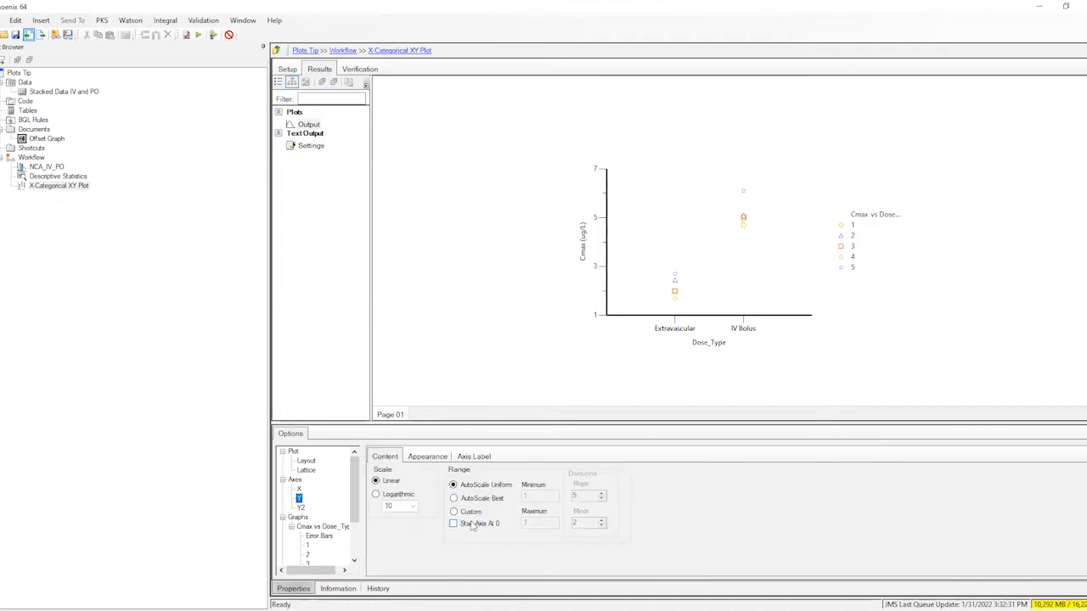
pyautogui.click(457, 525)
pyautogui.click(321, 528)
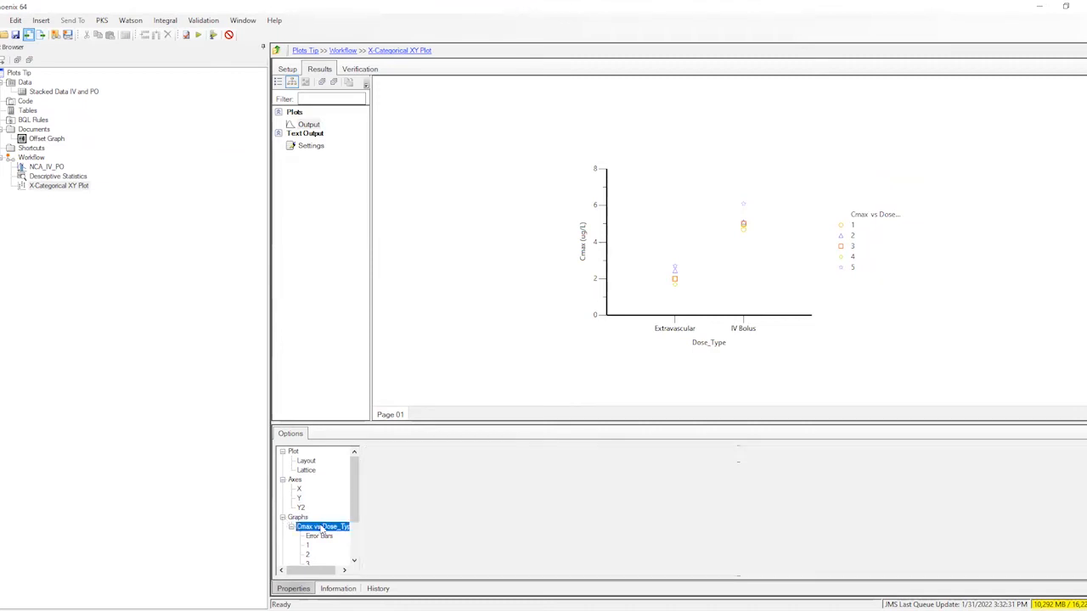
pyautogui.click(686, 476)
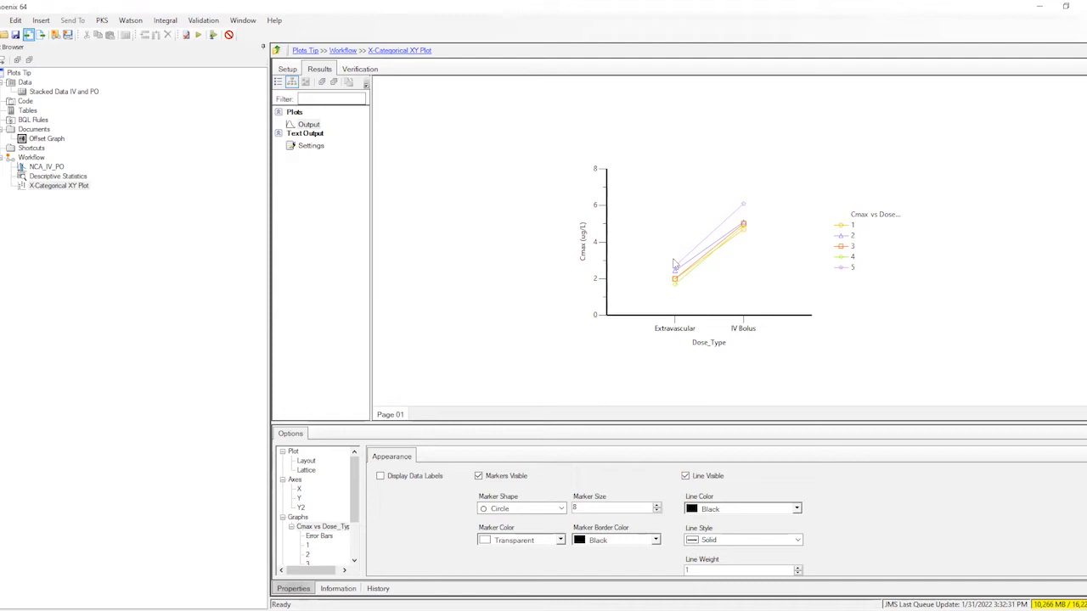
# Add two more graphs to the X-categorical plot.
pyautogui.moveTo(473, 421); pyautogui.dragTo(484, 360)
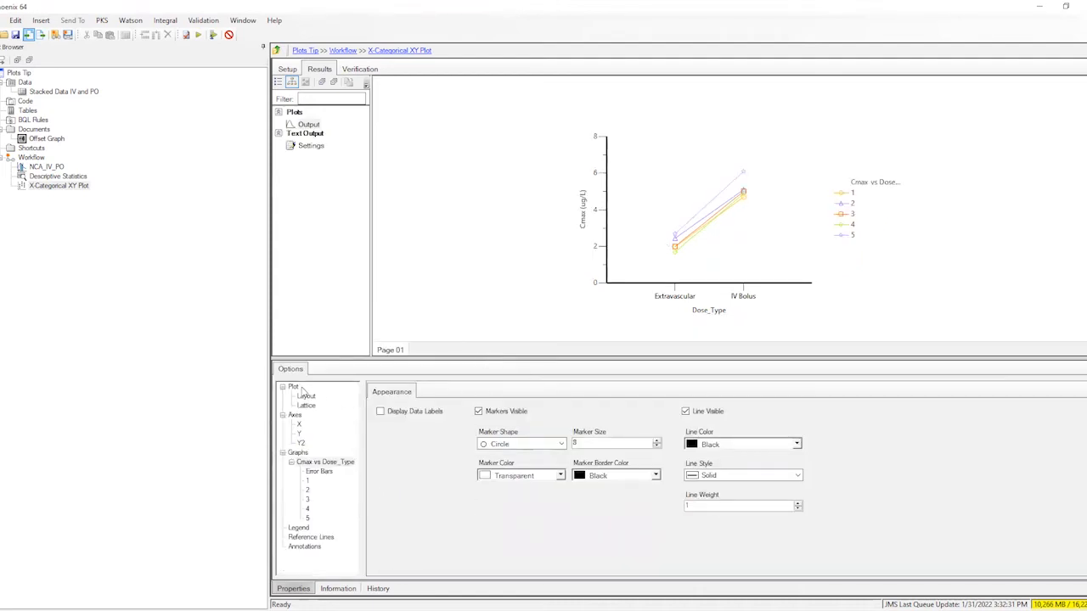
pyautogui.click(299, 387)
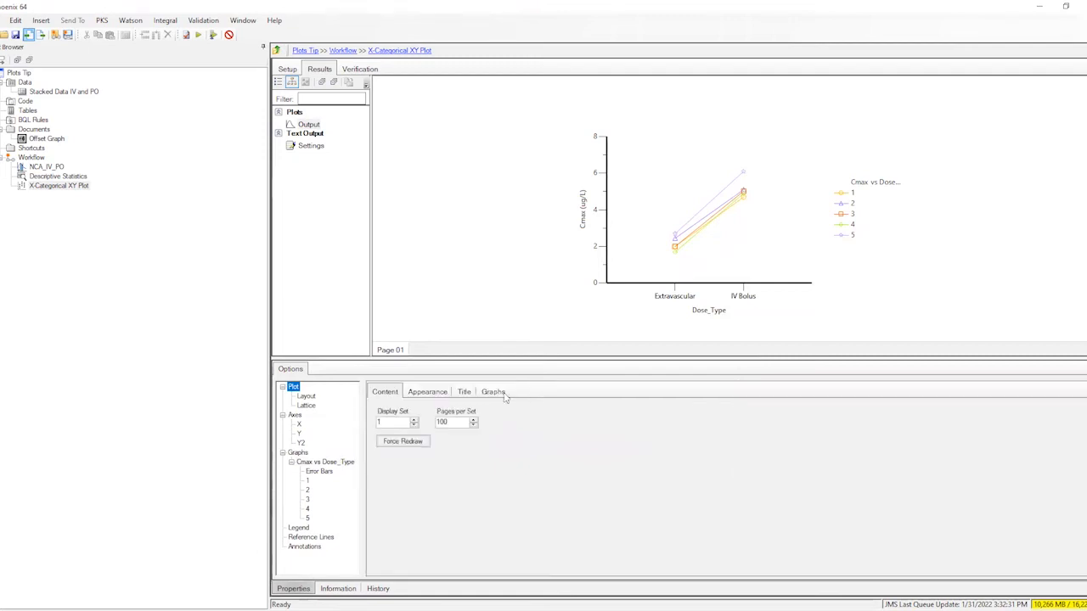
pyautogui.click(496, 393)
pyautogui.click(567, 414)
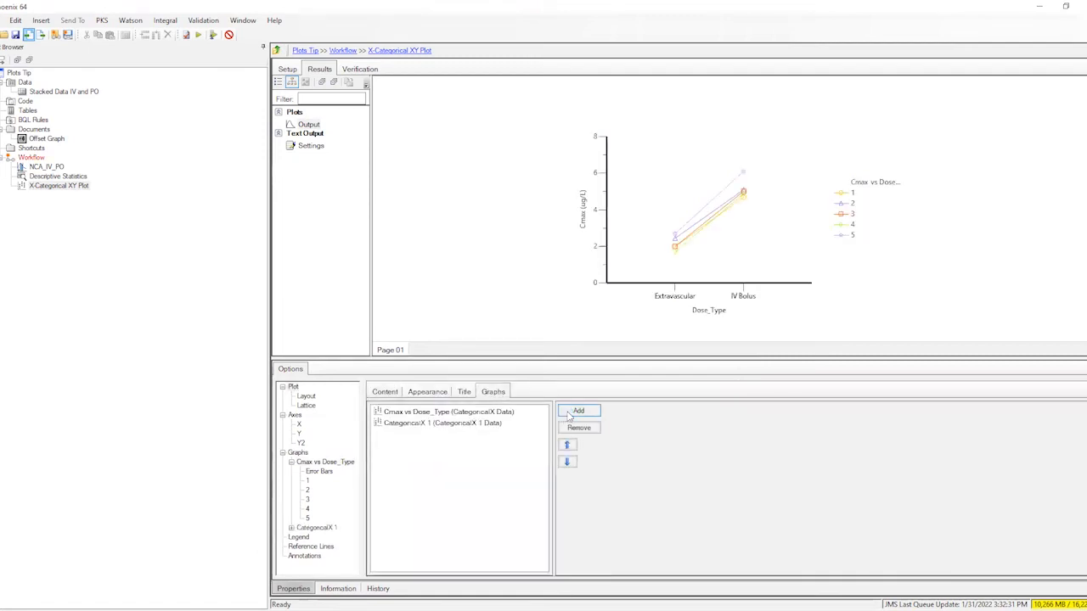
pyautogui.click(569, 415)
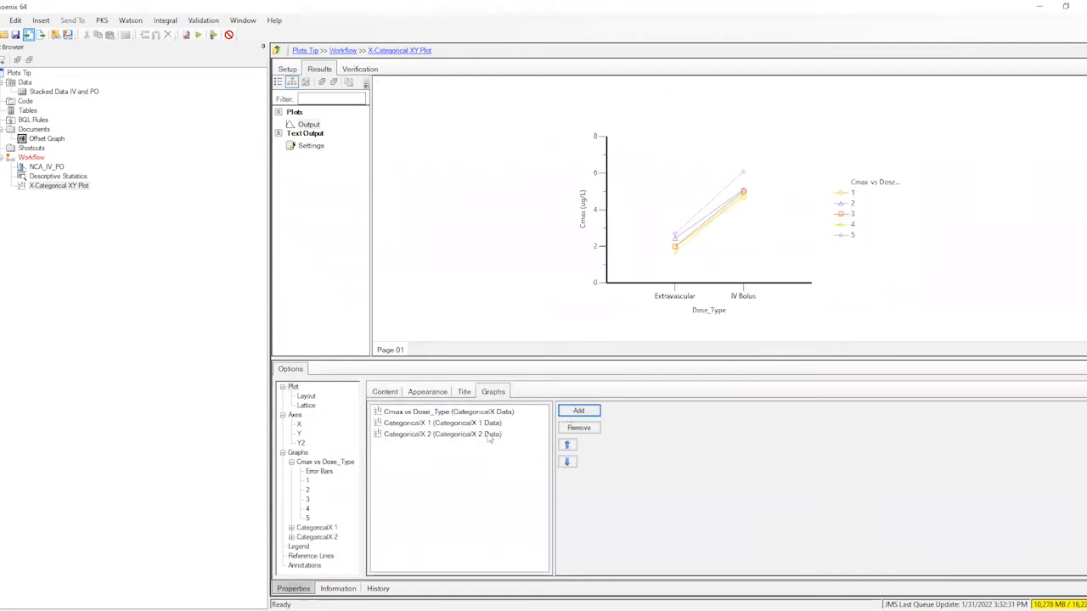
# Use Descriptive Statistics as the CategoricalX 1 data source, mapping Dose_Type to X, Mean to Y and SD to the lower and upper error bars.
pyautogui.click(287, 71)
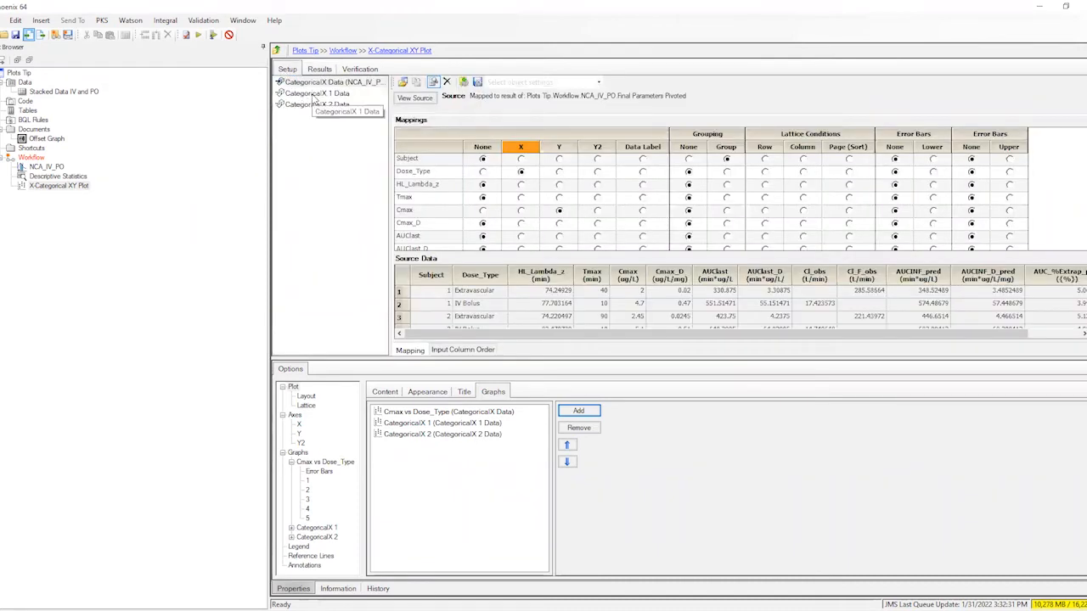
pyautogui.click(316, 94)
pyautogui.moveTo(57, 176); pyautogui.dragTo(476, 182)
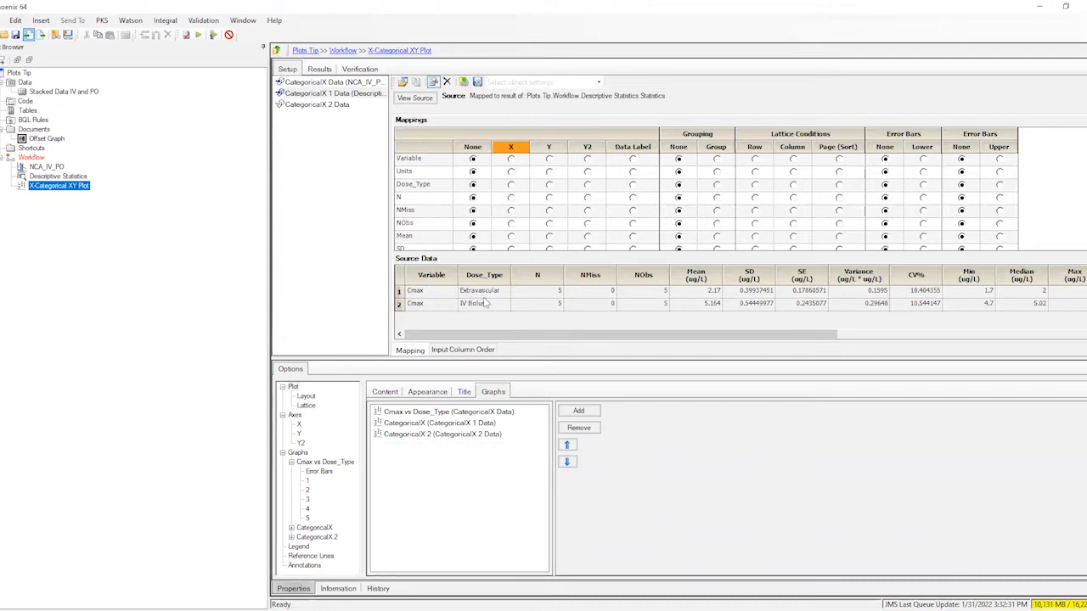
pyautogui.click(511, 186)
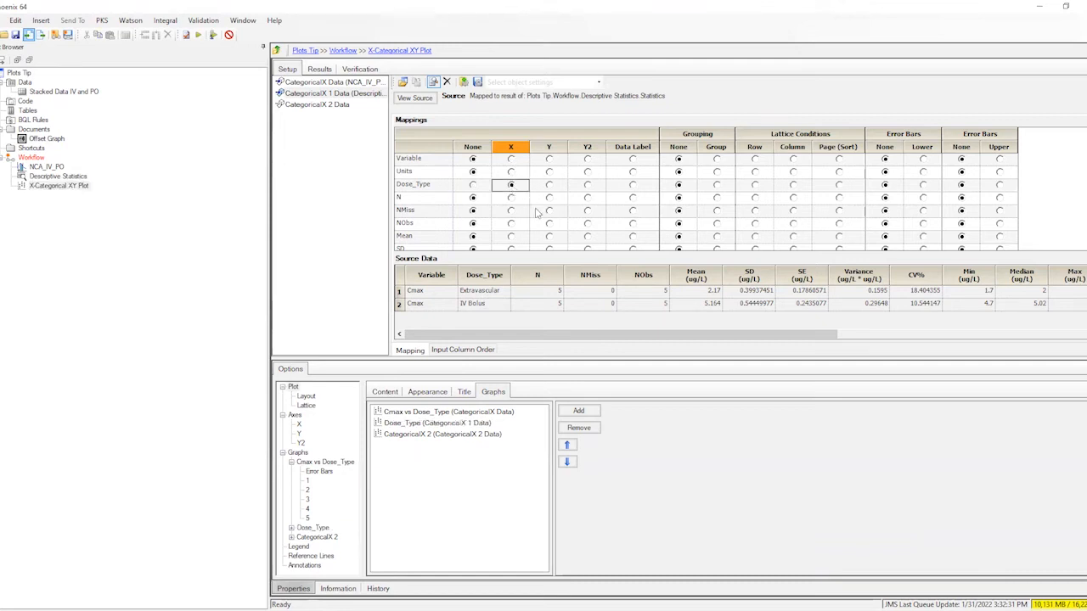
pyautogui.click(549, 236)
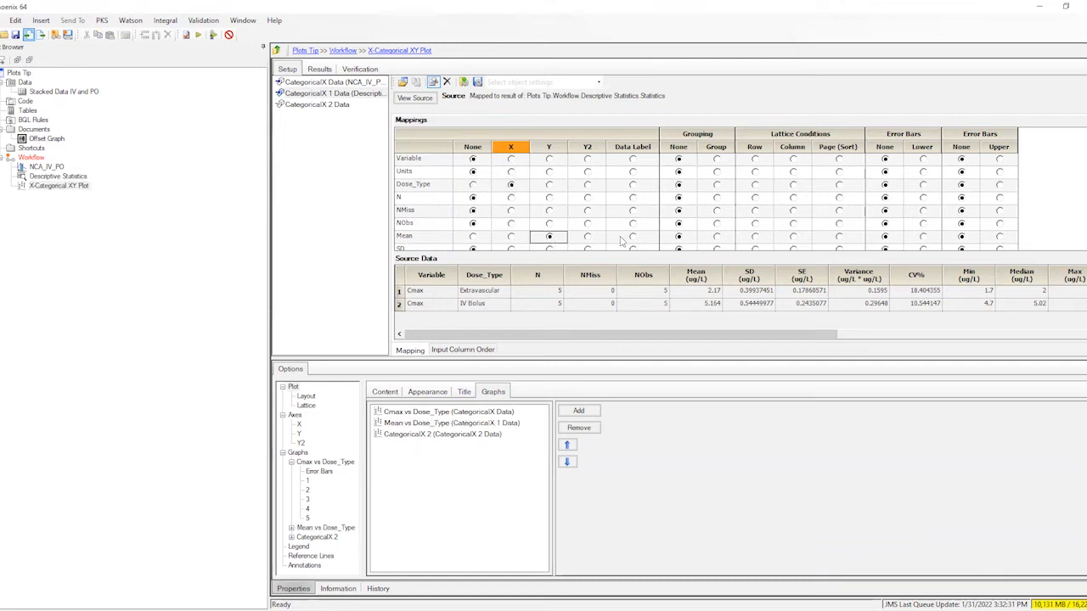
pyautogui.click(923, 237)
pyautogui.click(999, 237)
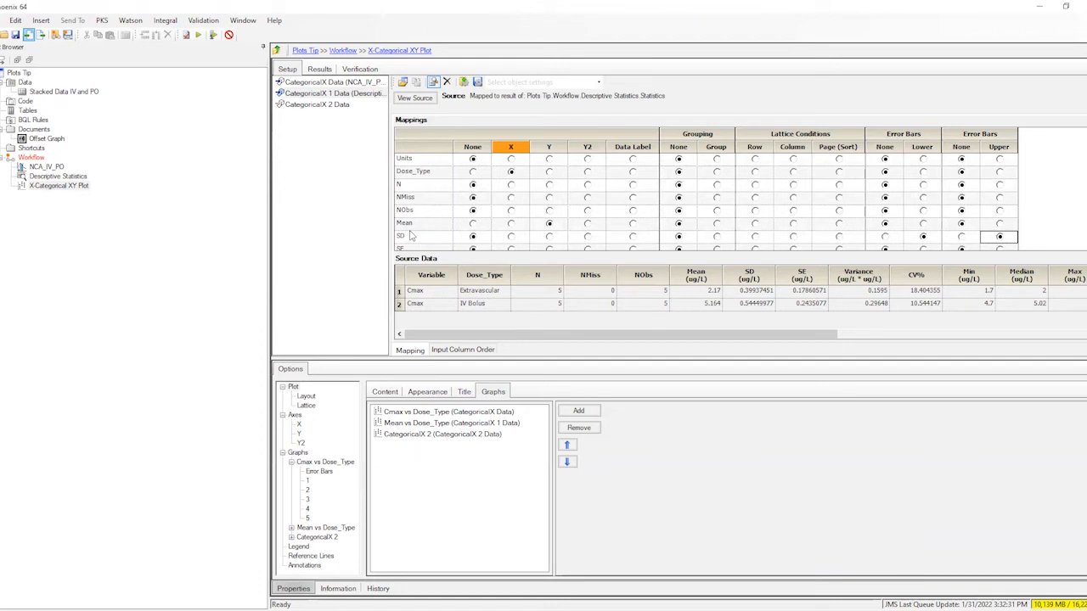
# Use Descriptive Statistics as the CategoricalX 2 data source, mapping Dose_Type to X and Median to Y, and regenerate the plot.
pyautogui.click(330, 104)
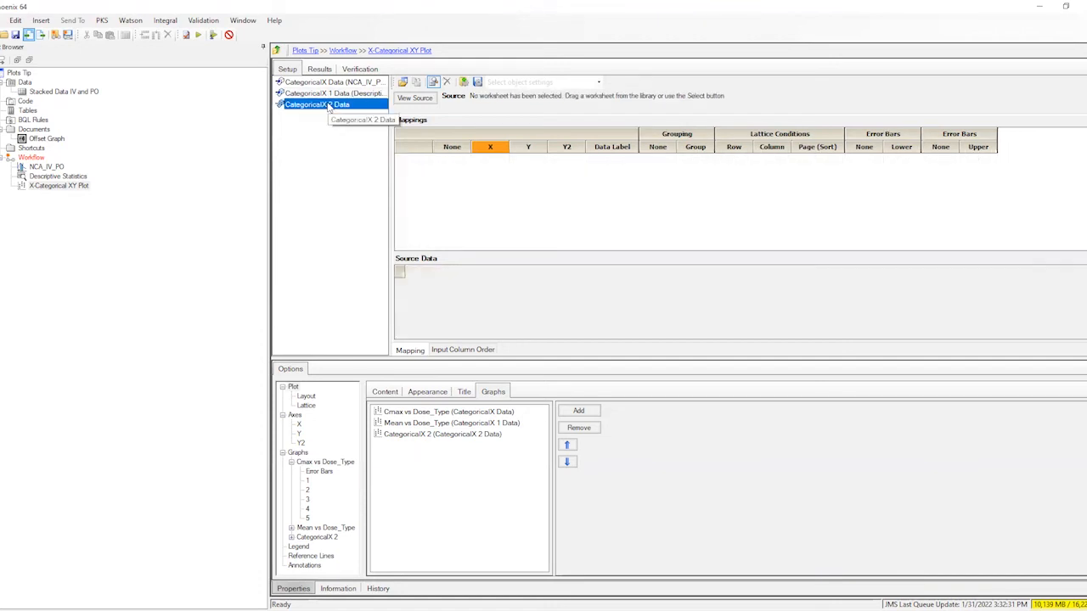
pyautogui.moveTo(75, 178); pyautogui.dragTo(536, 189)
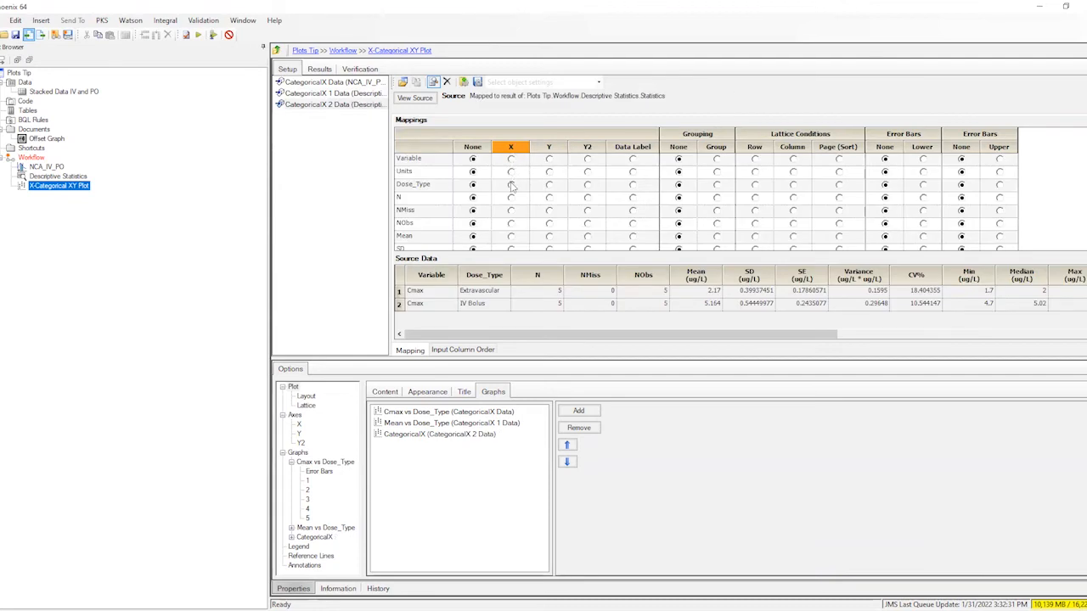
pyautogui.click(511, 184)
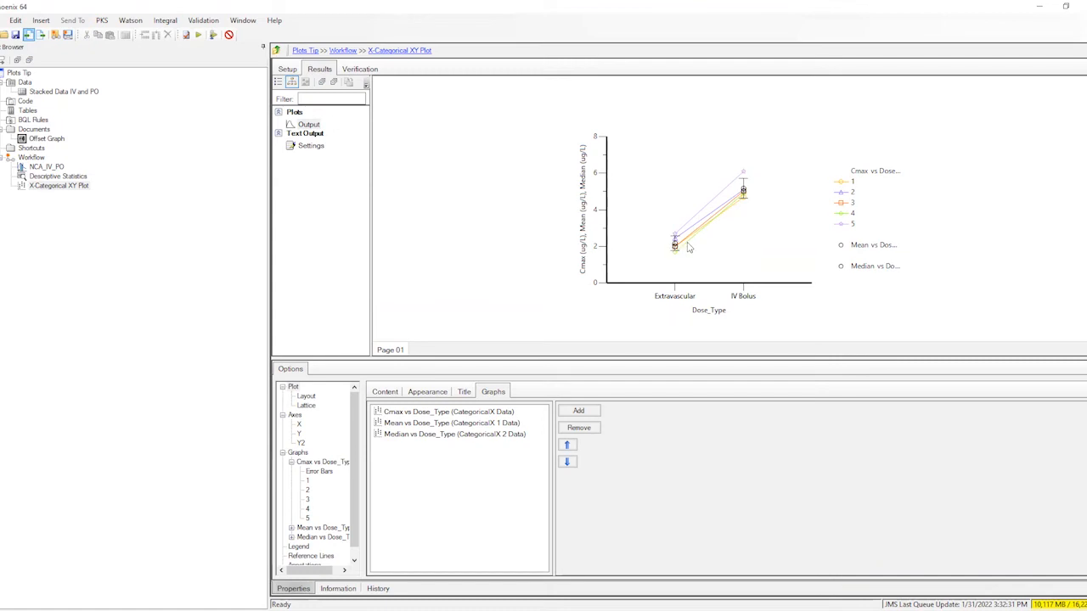
# Enable the offset for the Mean vs Dose_Type graph and set it to 10 pixels.
pyautogui.click(292, 462)
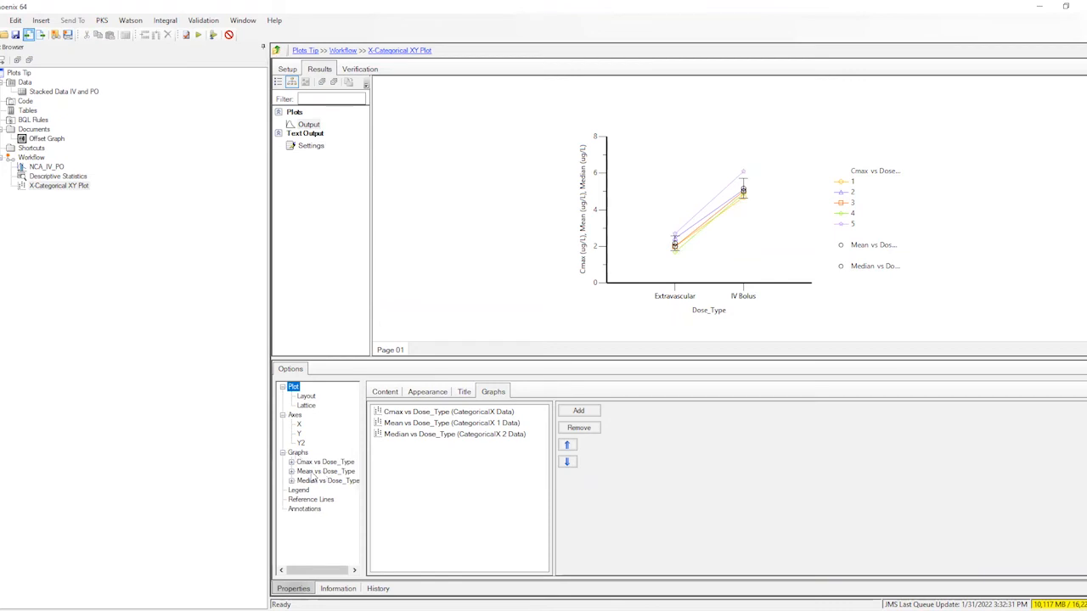
pyautogui.click(307, 473)
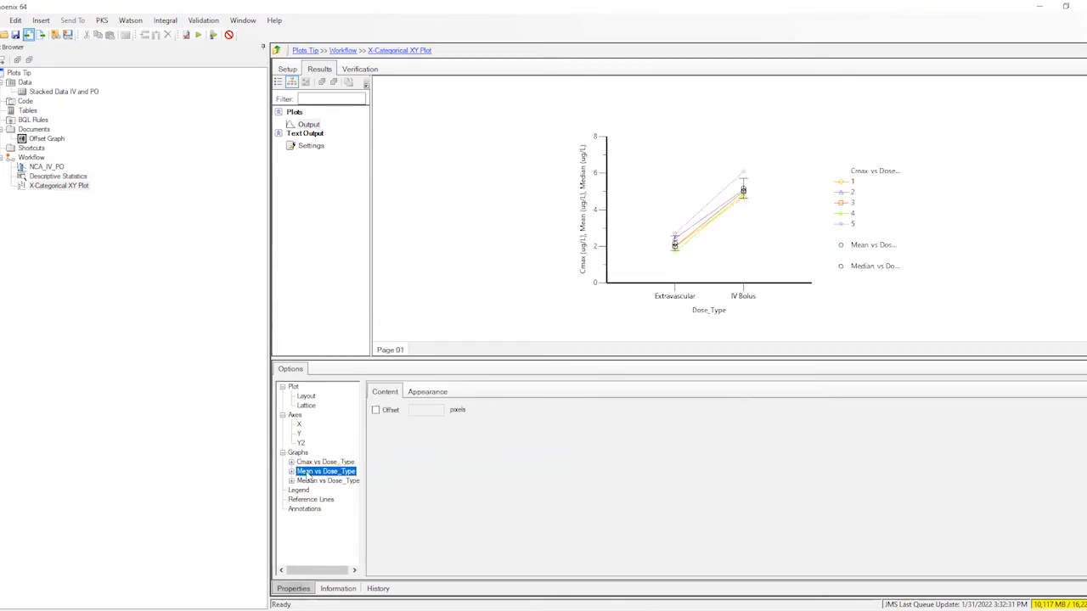
pyautogui.click(376, 411)
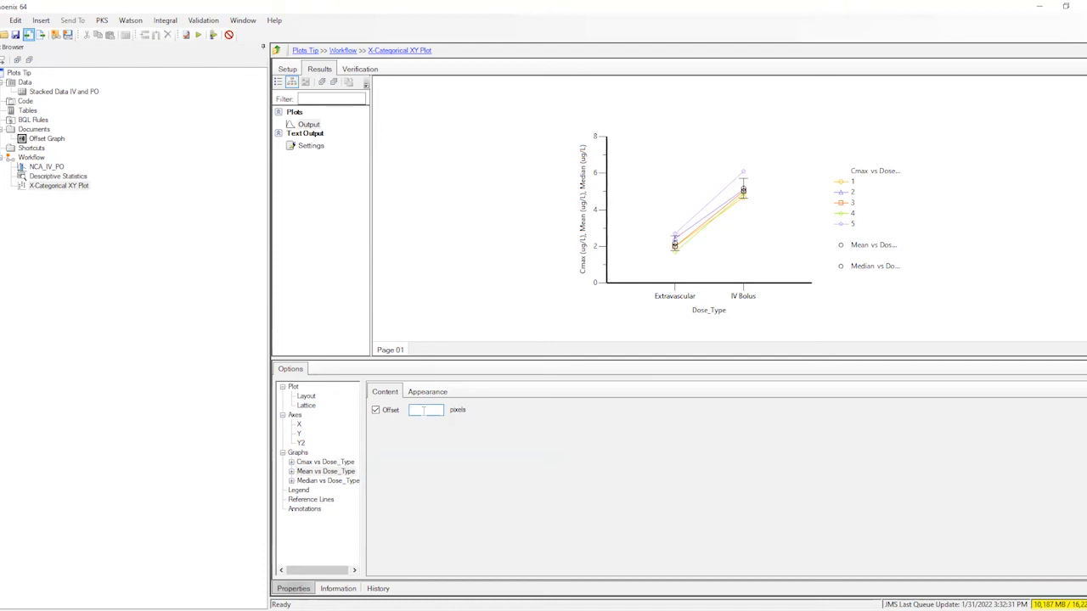
pyautogui.write('20')
pyautogui.doubleClick(413, 410)
pyautogui.write('10')
# Enable the offset for the Median vs Dose_Type graph and set it to -10 pixels.
pyautogui.click(319, 481)
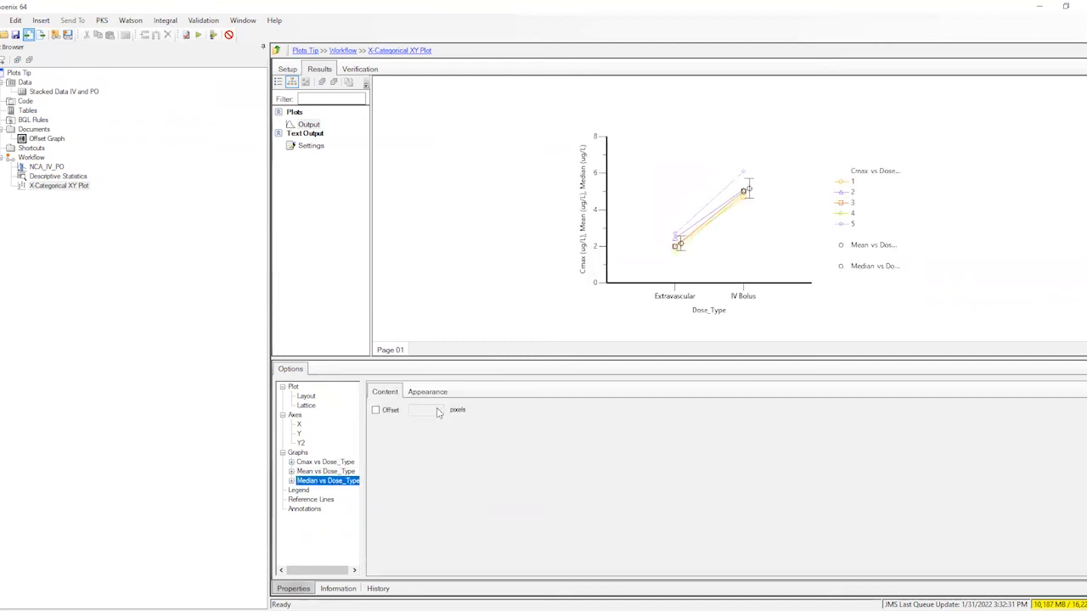
pyautogui.click(375, 410)
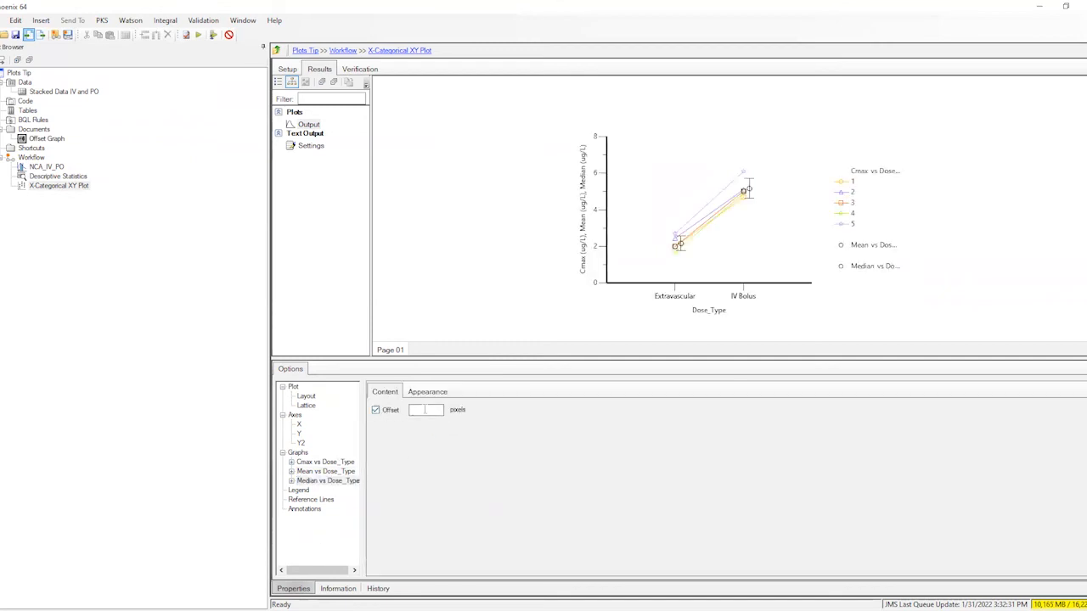
pyautogui.click(425, 410)
# Change the Median vs Dose_Type markers to squares filled with black.
pyautogui.click(428, 393)
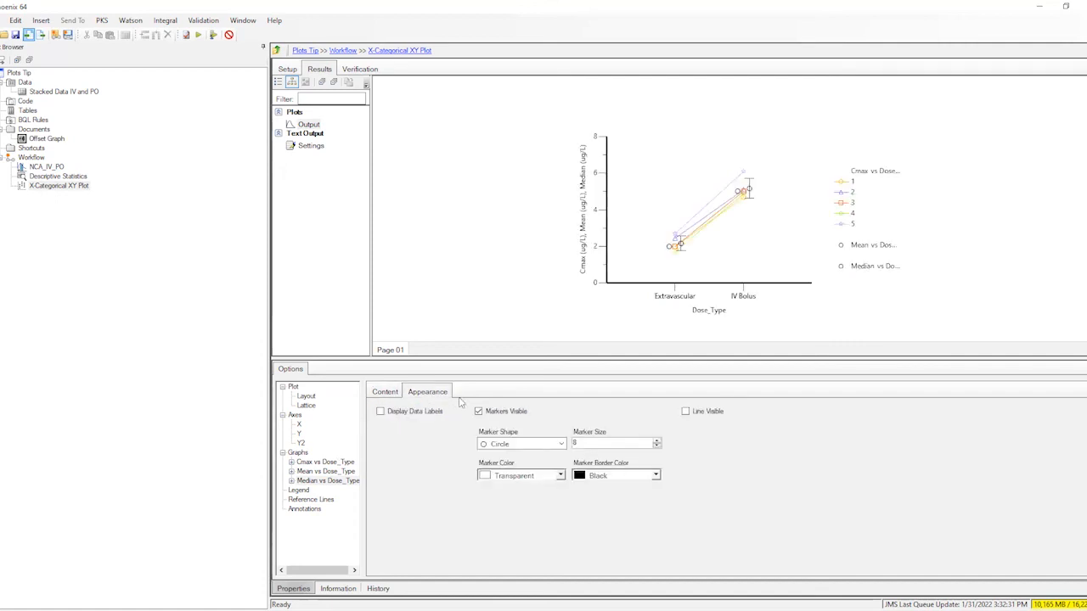
pyautogui.click(530, 443)
pyautogui.click(520, 466)
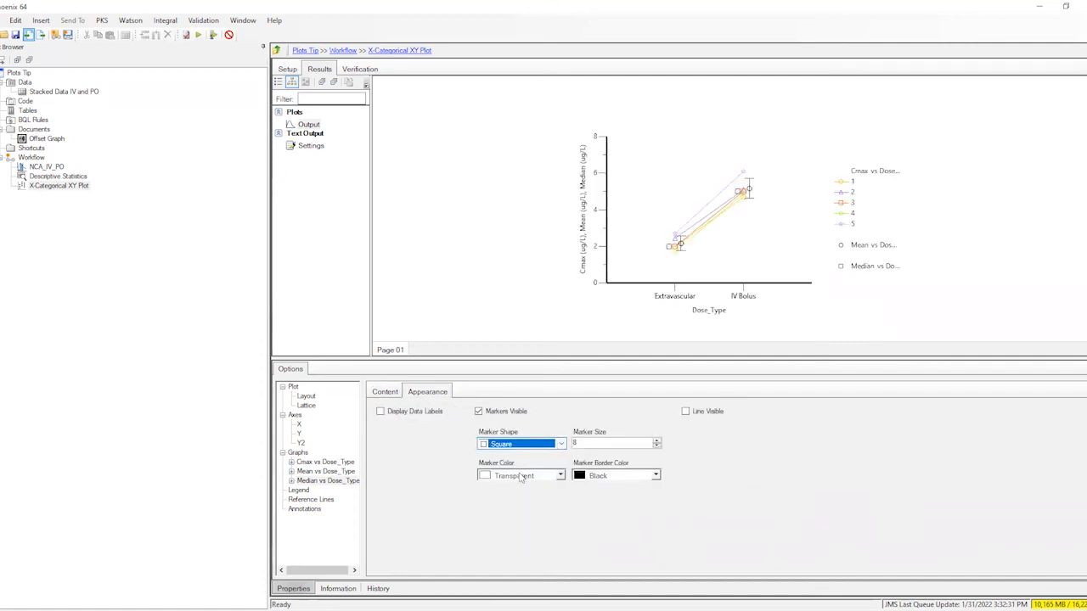
pyautogui.click(519, 477)
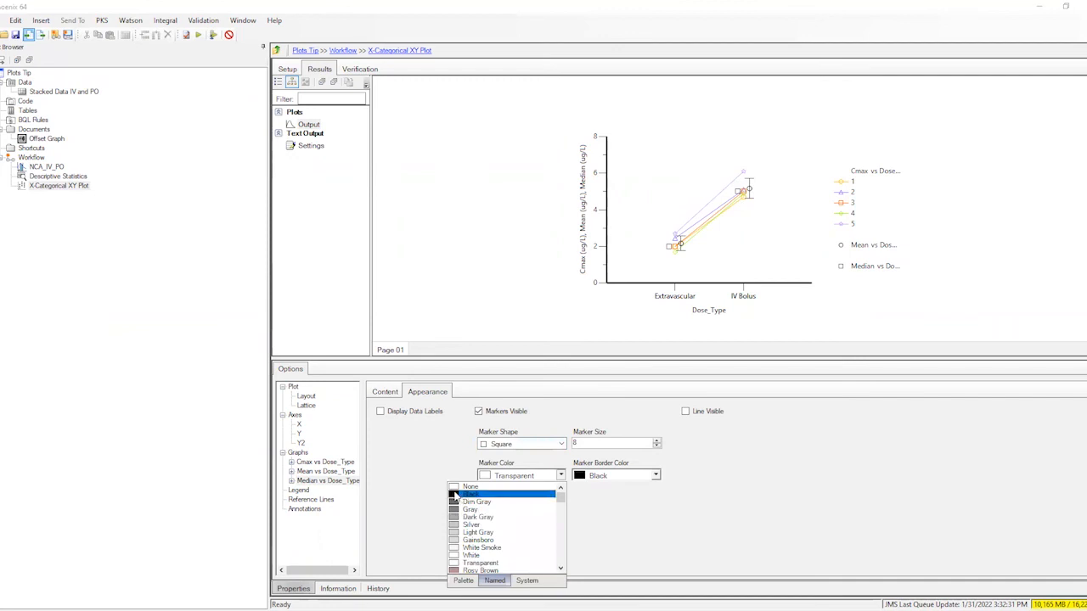
pyautogui.click(452, 494)
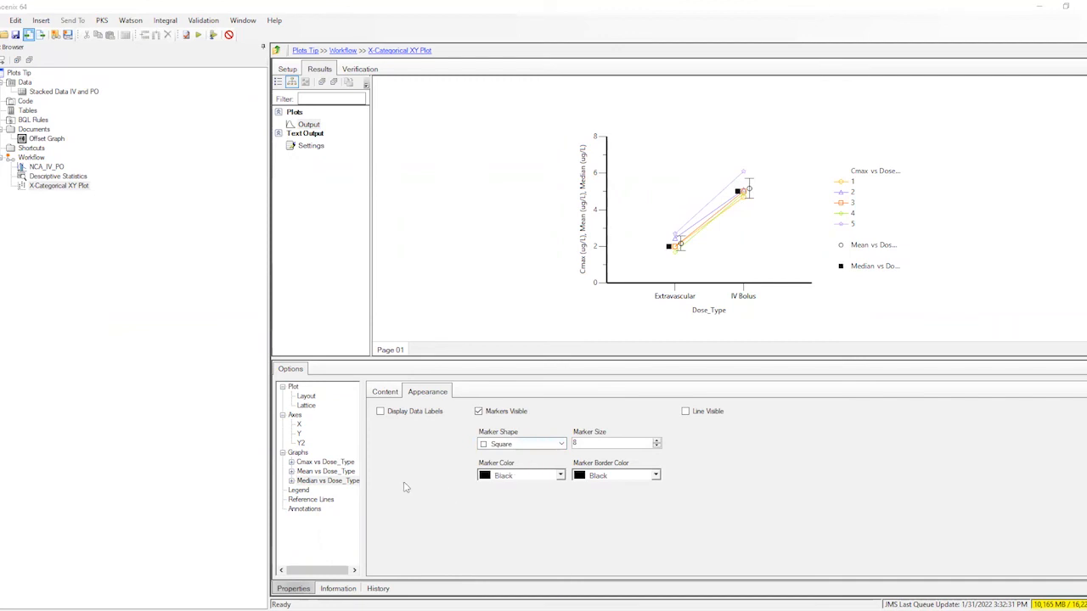
# Shorten the names of the mean and median graphs to Mean and Median.
pyautogui.click(325, 471)
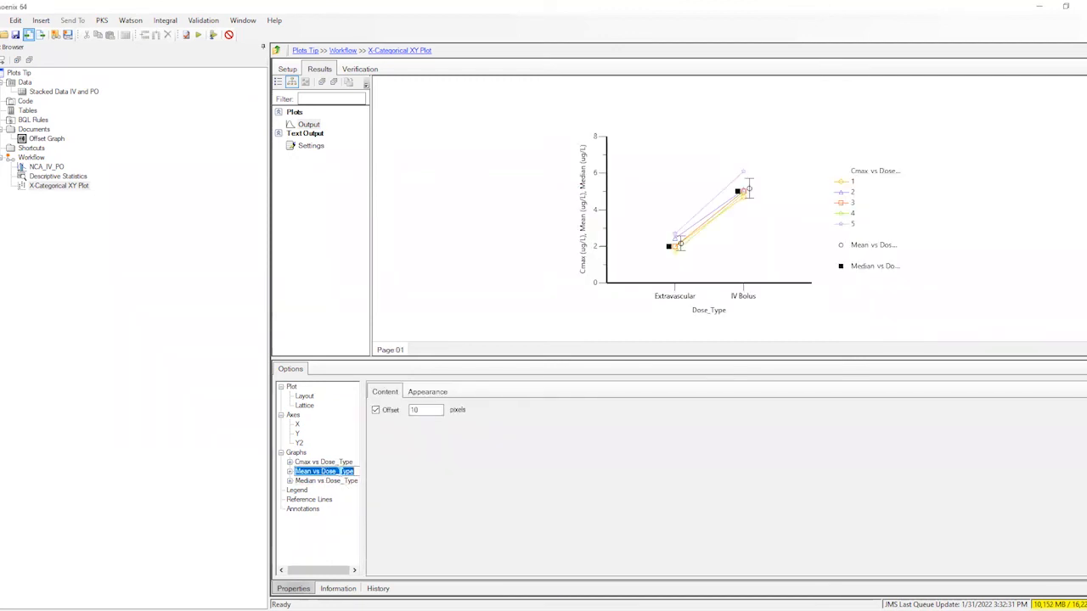
pyautogui.moveTo(312, 471); pyautogui.dragTo(358, 468)
pyautogui.press('Delete')
pyautogui.click(316, 482)
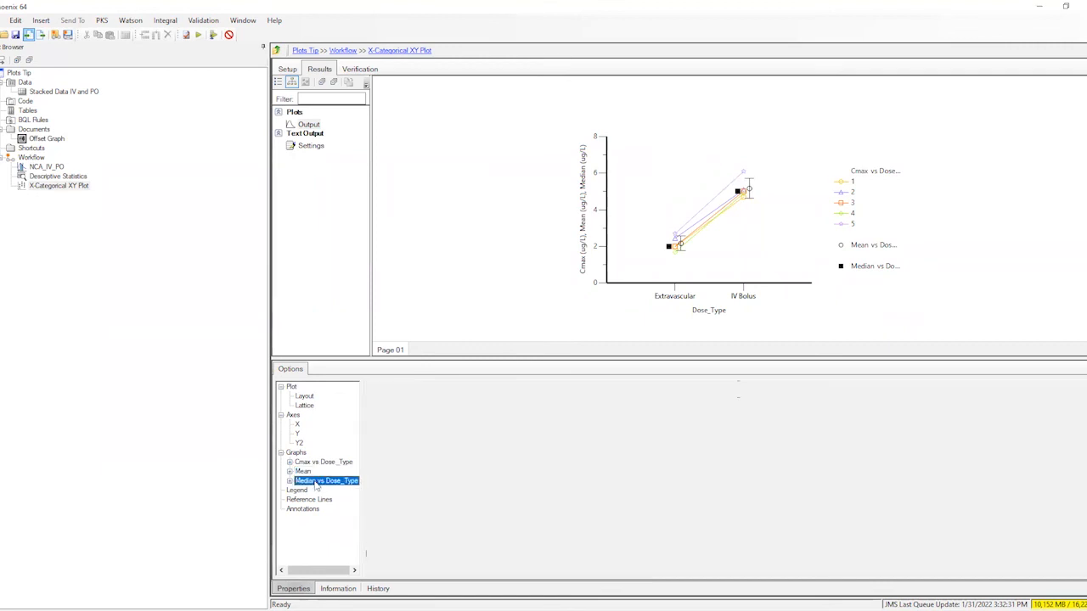
pyautogui.moveTo(321, 482); pyautogui.dragTo(358, 481)
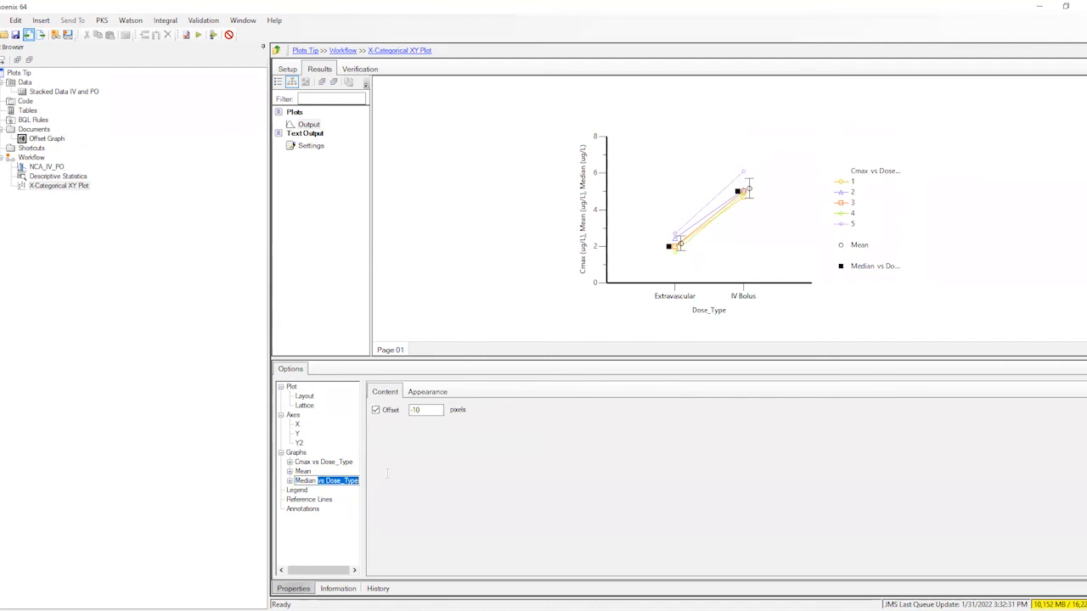
pyautogui.press('Delete')
# Rename the Cmax vs Dose_Type graph to Cmax and execute the plot again.
pyautogui.click(336, 463)
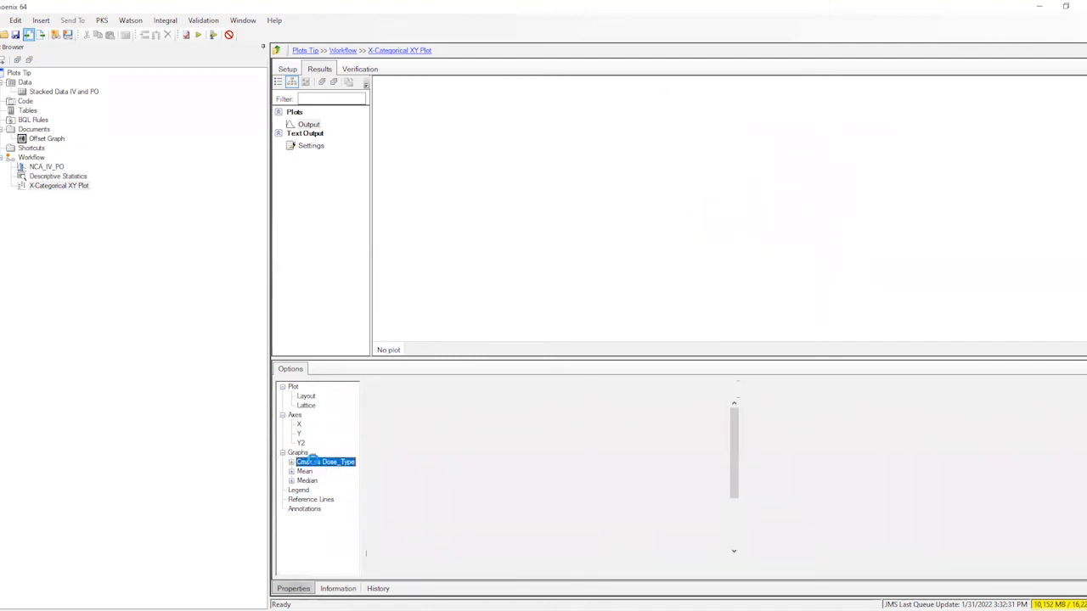
pyautogui.press('Delete')
pyautogui.click(199, 36)
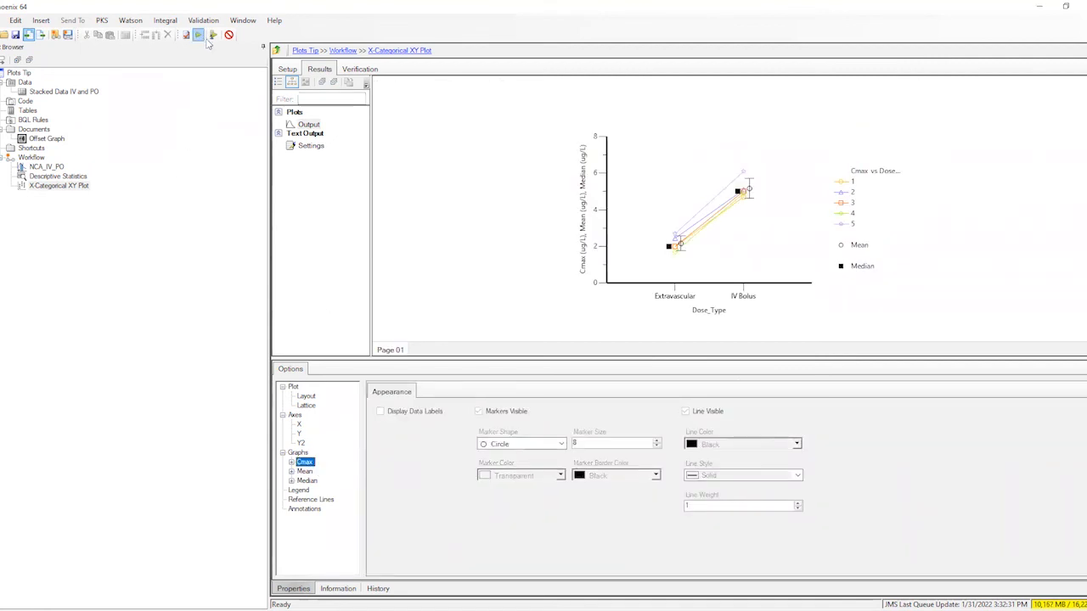